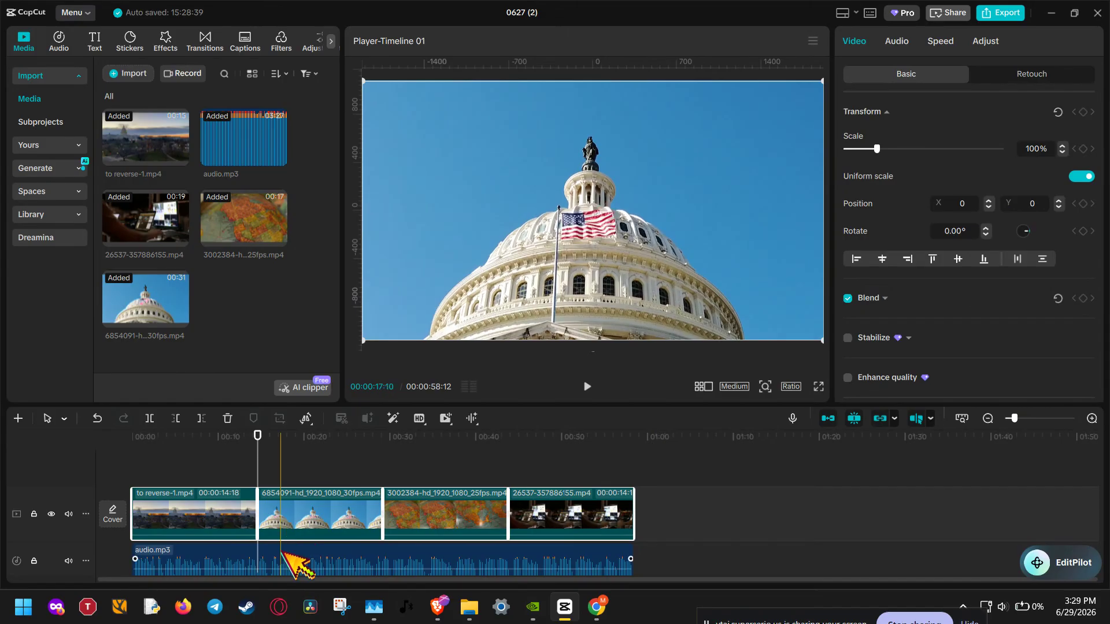
Step: Split the audio track at each boundary between the four video clips
left_click(292, 560)
left_click(150, 418)
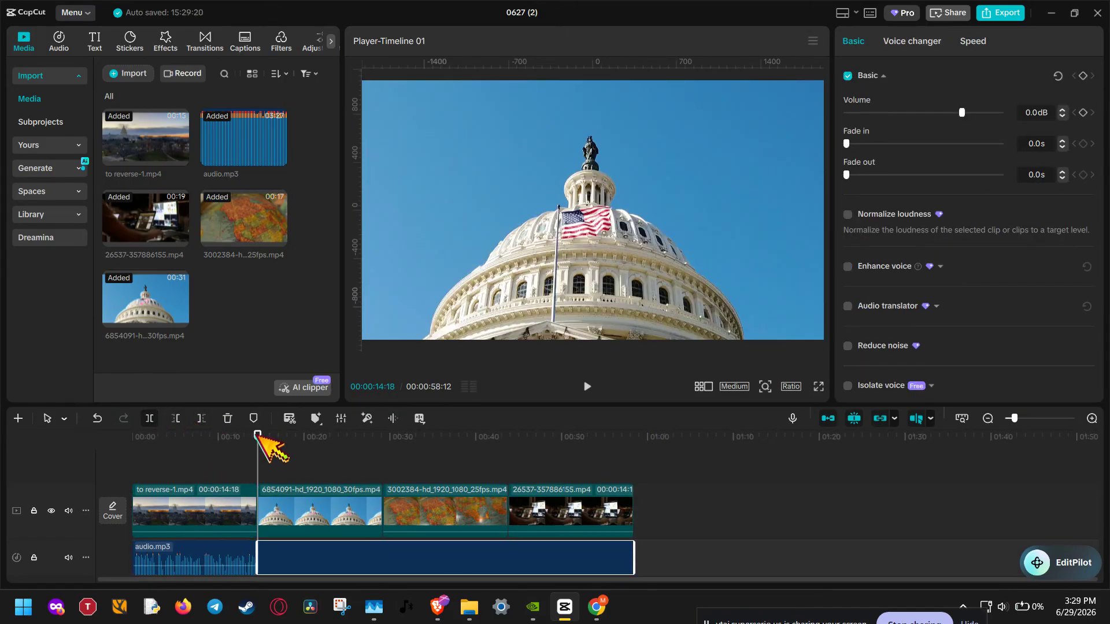
left_click(381, 445)
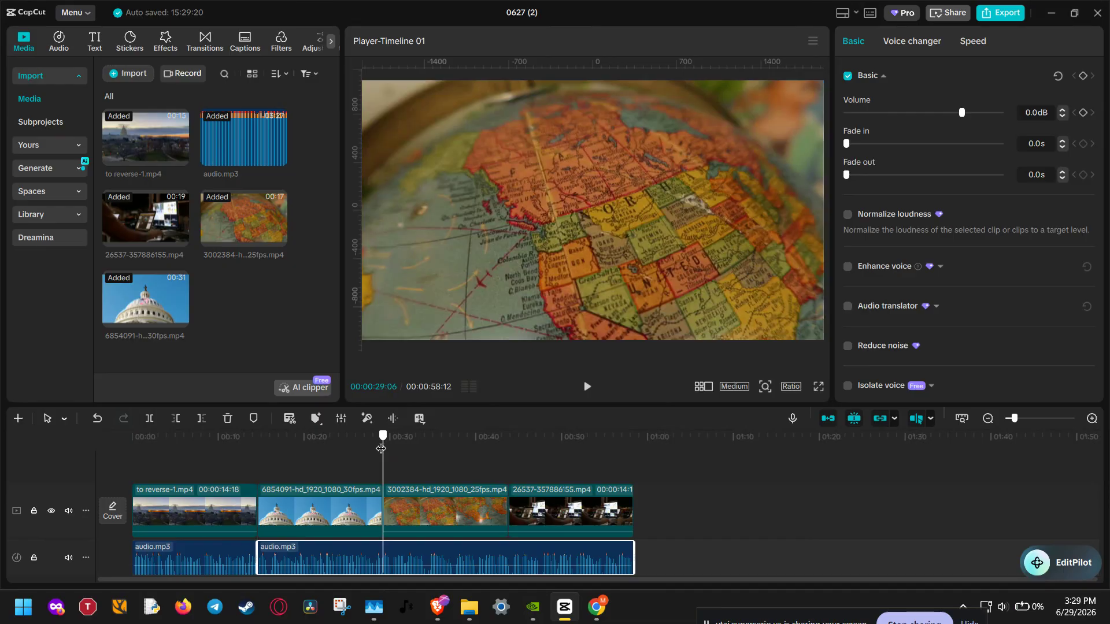
left_click(150, 419)
left_click(506, 445)
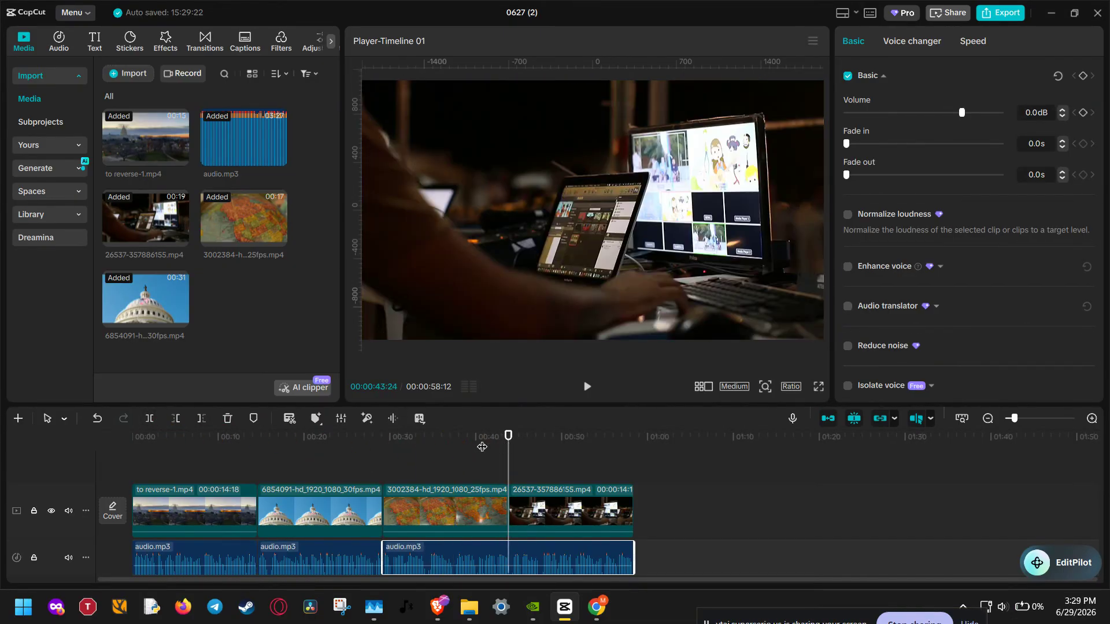
left_click(150, 419)
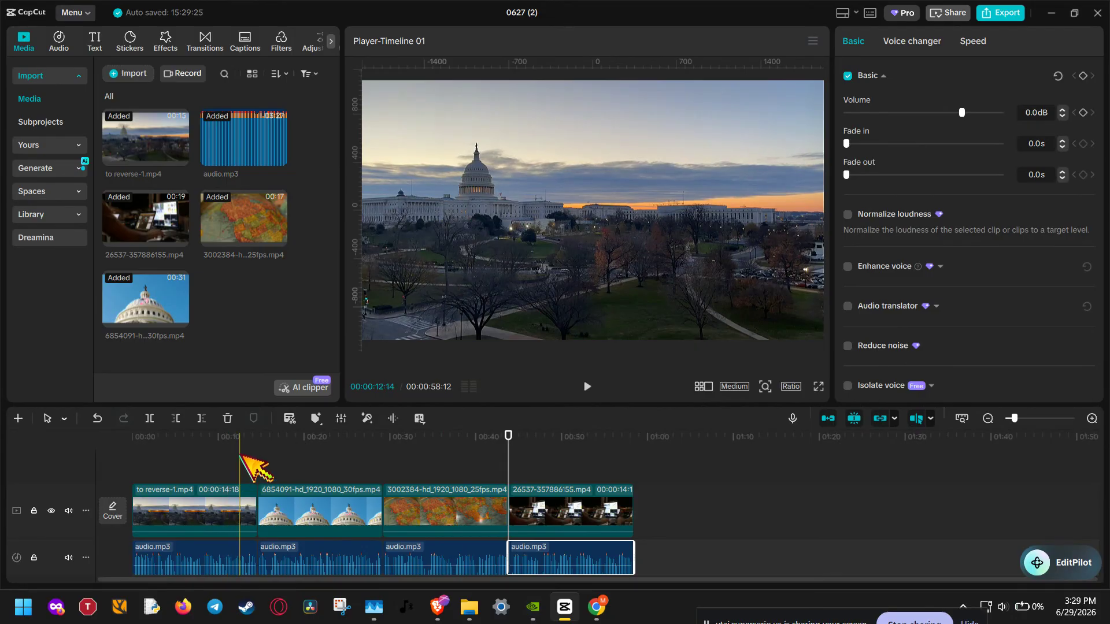
Step: Try deleting all four video clips from the main track, and undo the deletion
left_click_drag(240, 455, 682, 508)
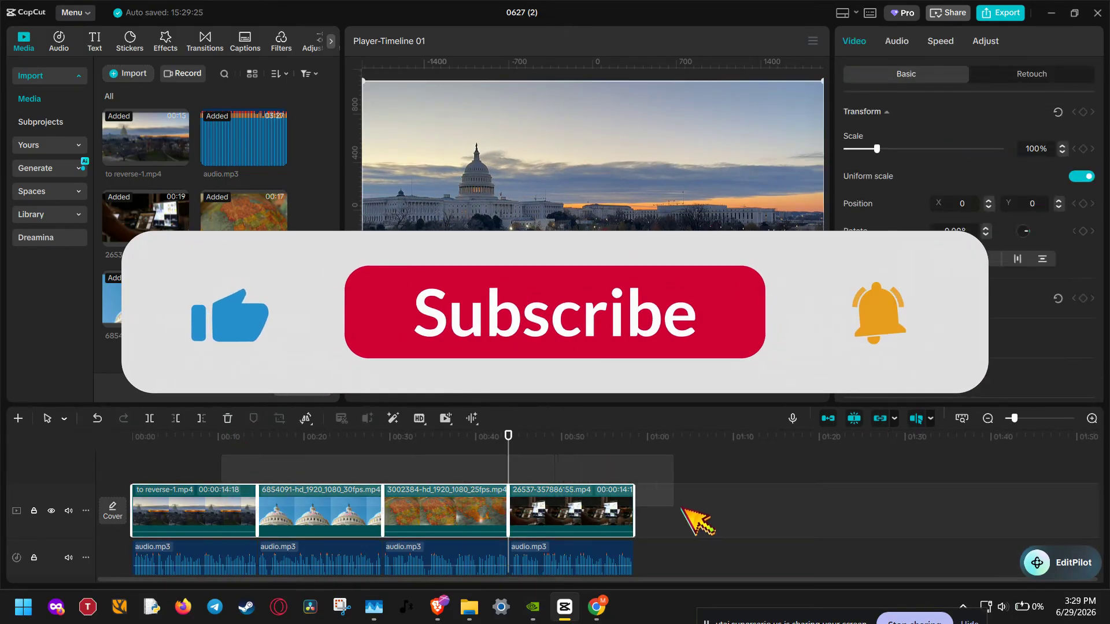
left_click(229, 419)
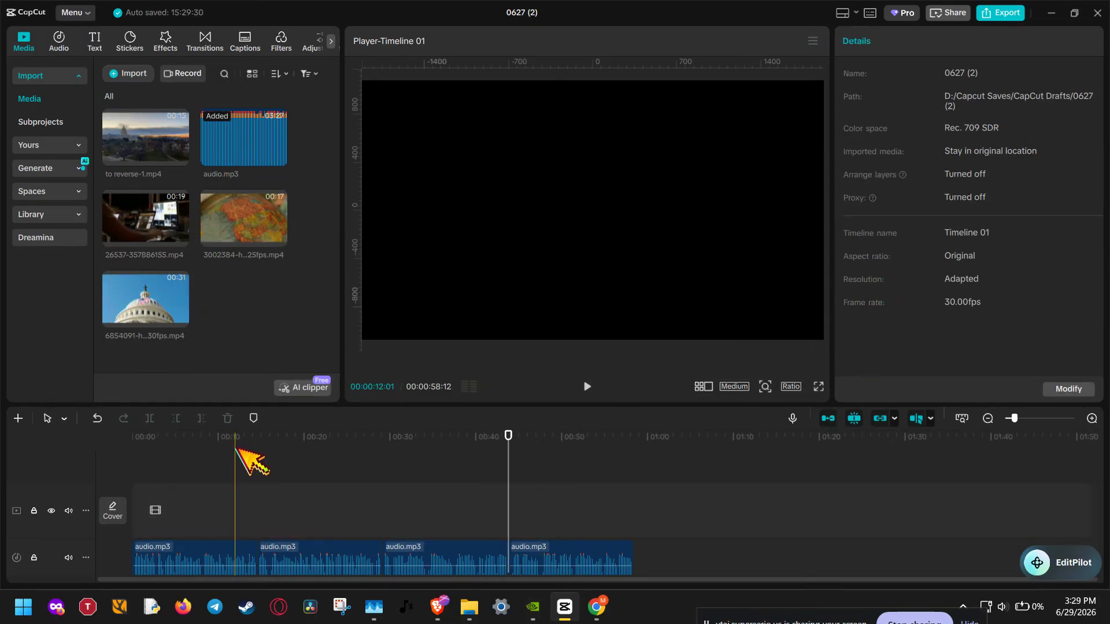
key("ctrl+z")
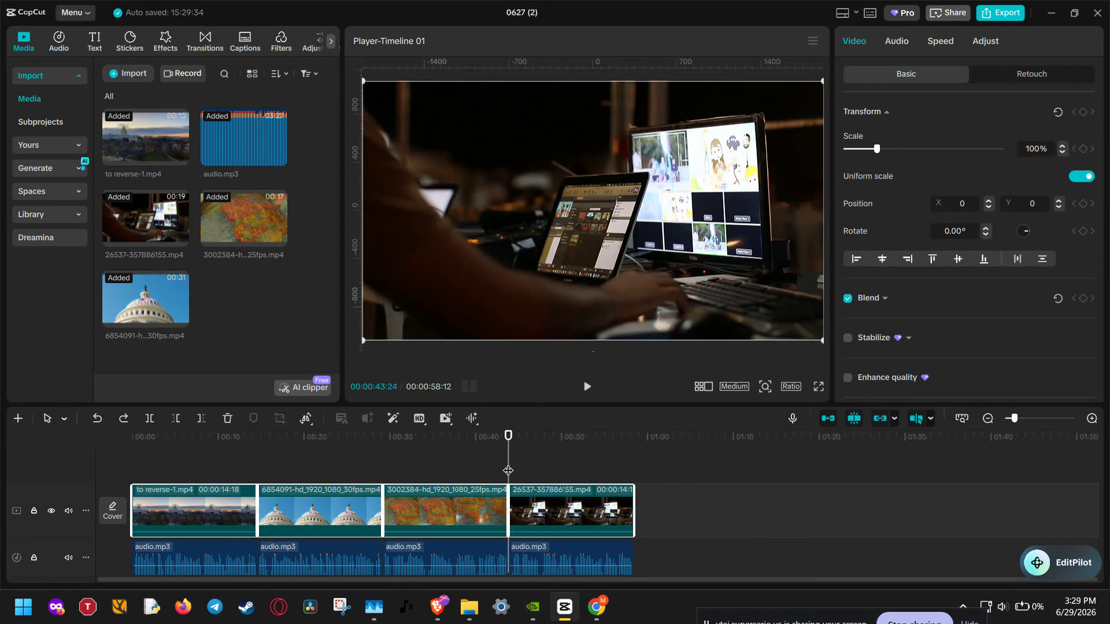
left_click_drag(494, 467, 186, 467)
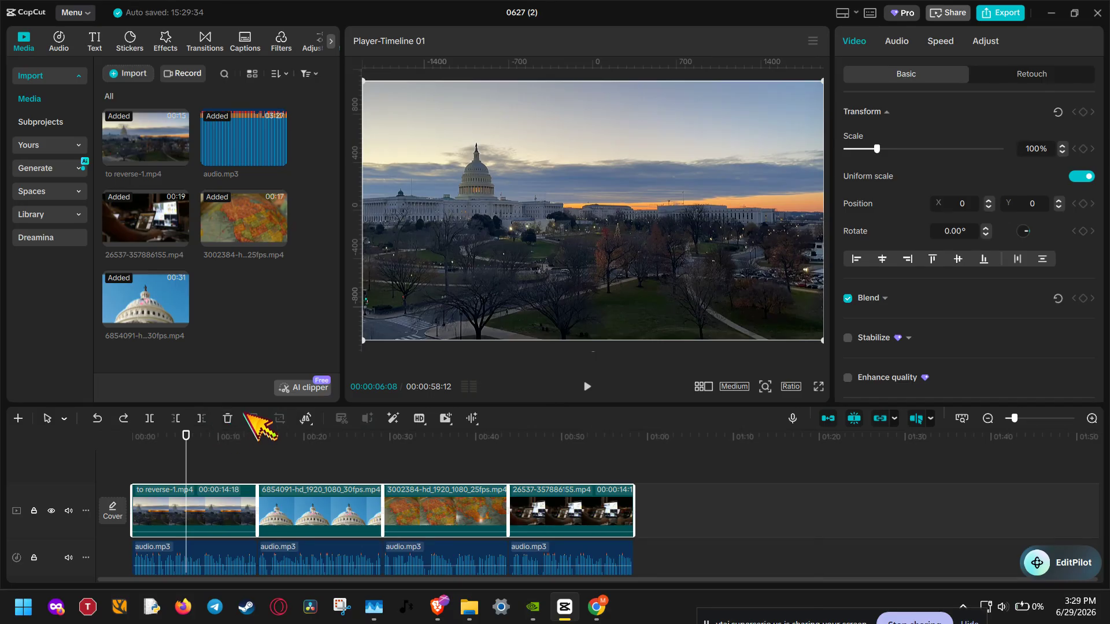
left_click(226, 567)
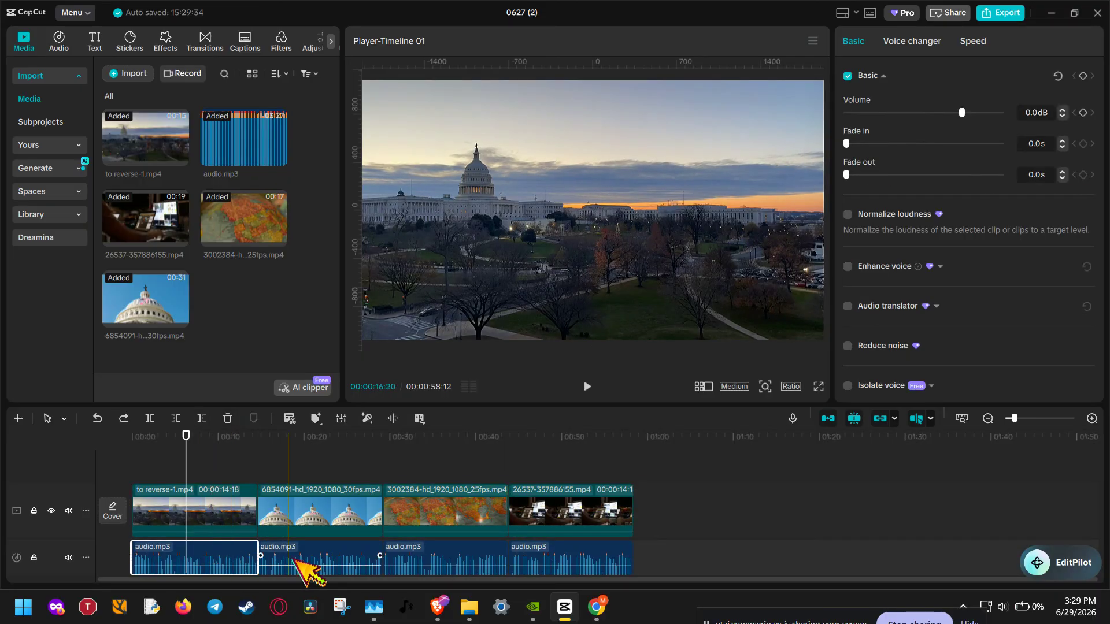
left_click(347, 564)
left_click(456, 567)
left_click(555, 567)
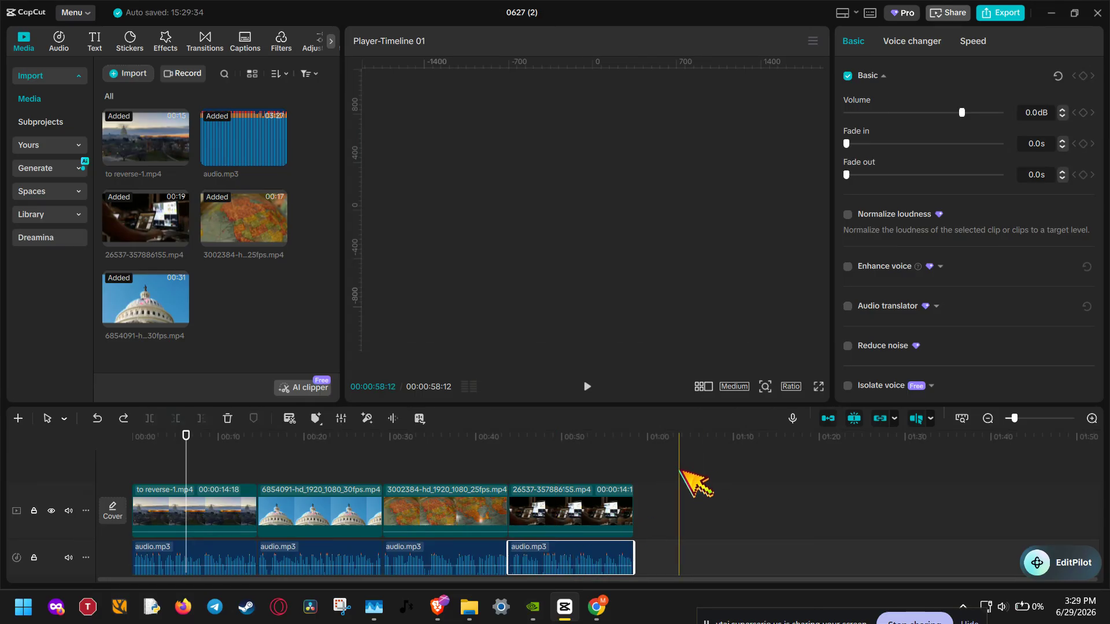
left_click_drag(681, 470, 223, 498)
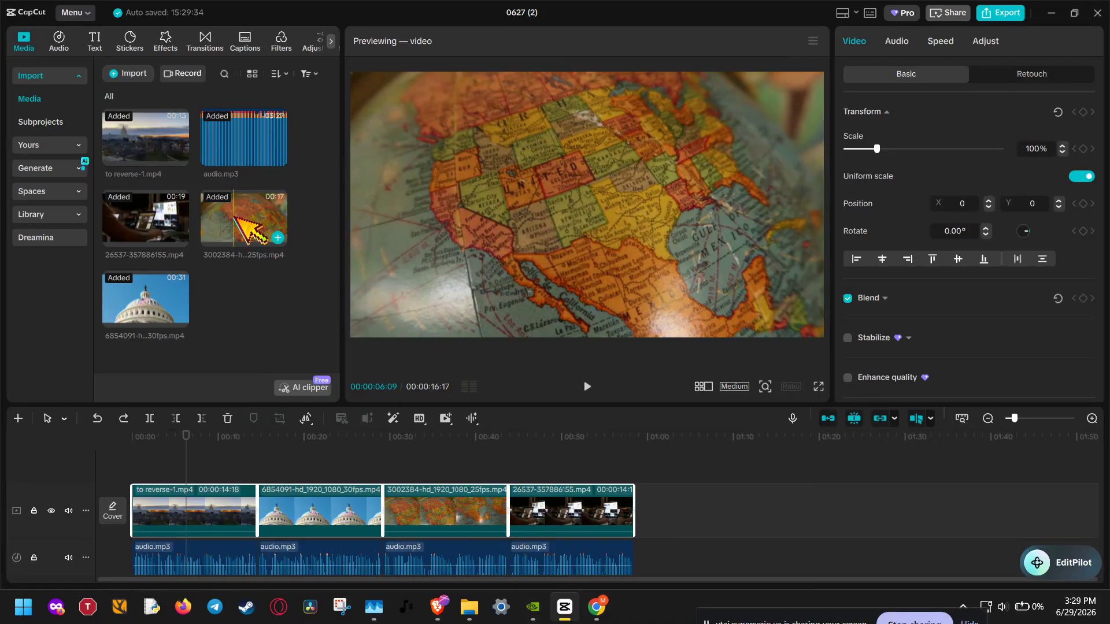
left_click_drag(234, 210, 222, 313)
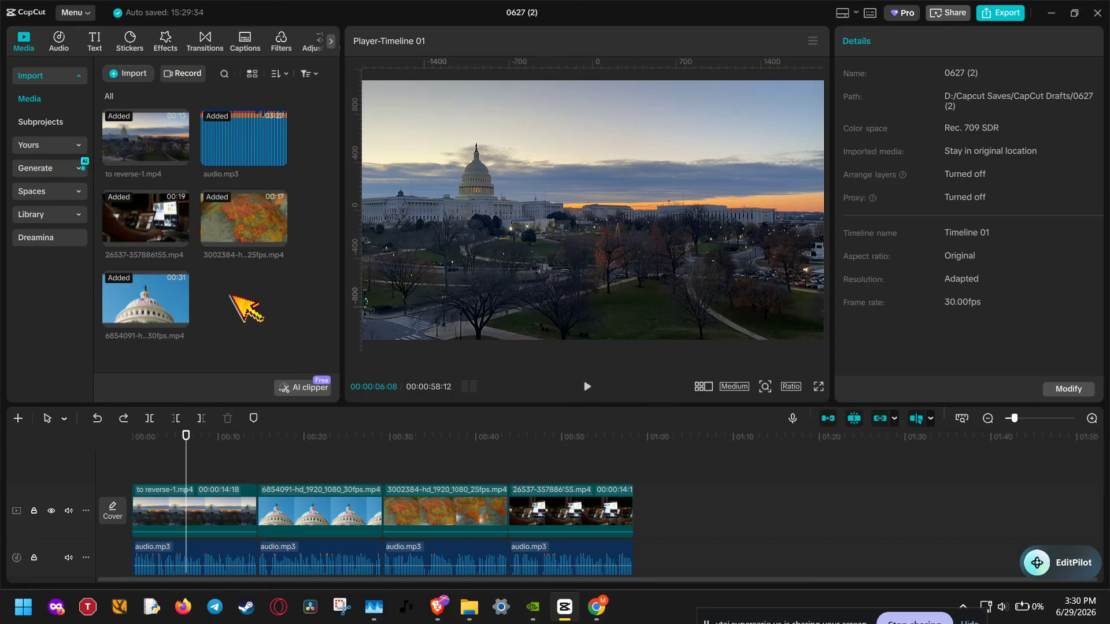
Step: Create a multi-camera clip from the four video clips only, with sync set to Auto
left_click(579, 517)
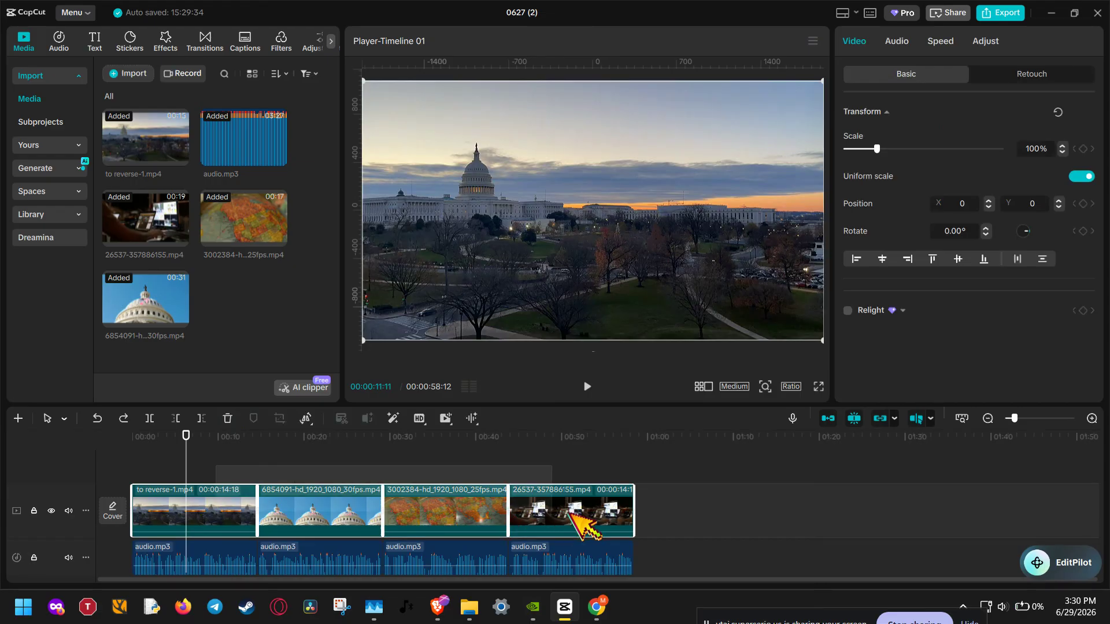
right_click(580, 517)
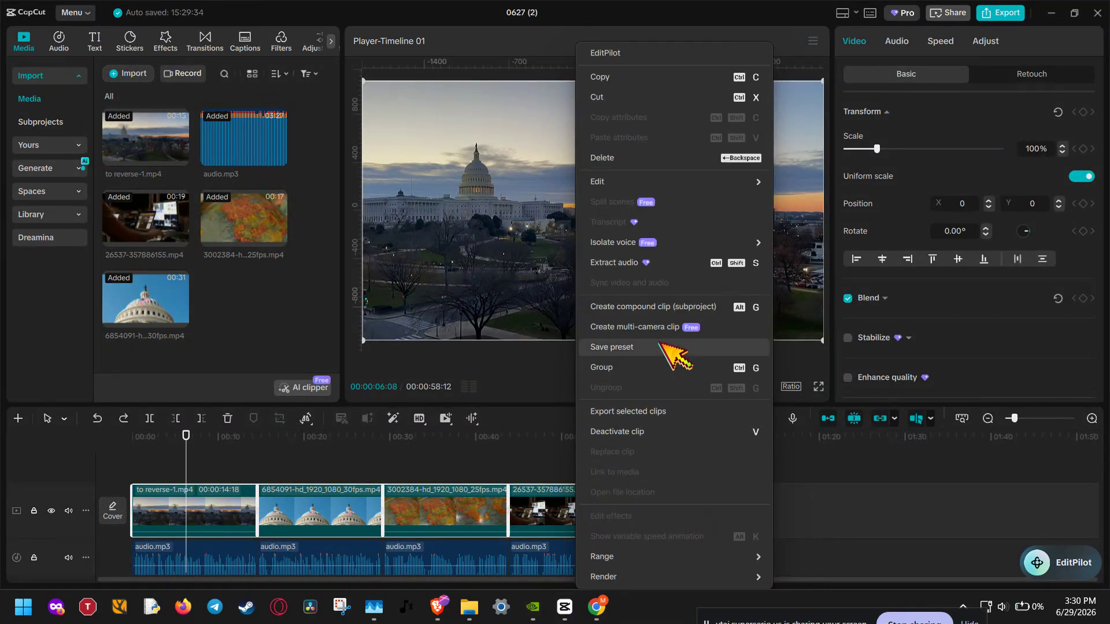
left_click(716, 328)
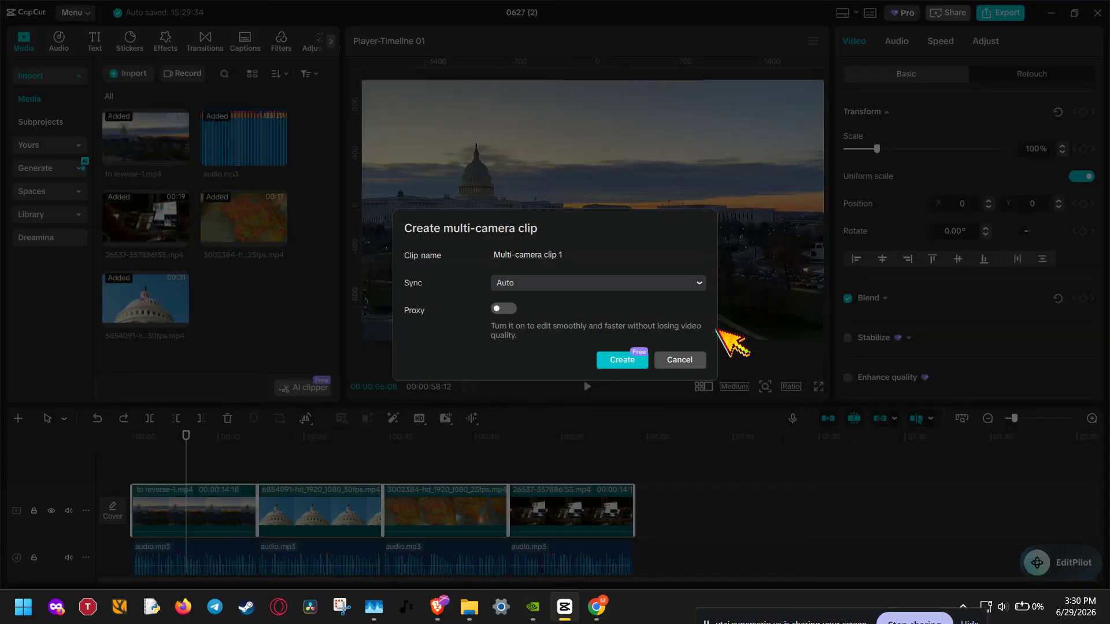
left_click(543, 284)
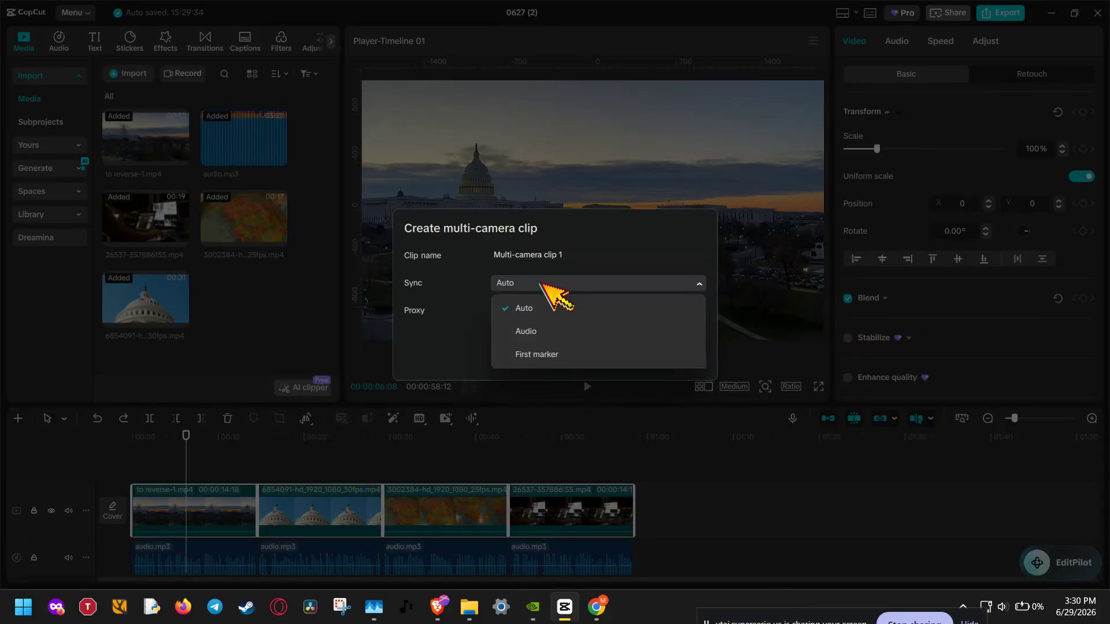
left_click(600, 281)
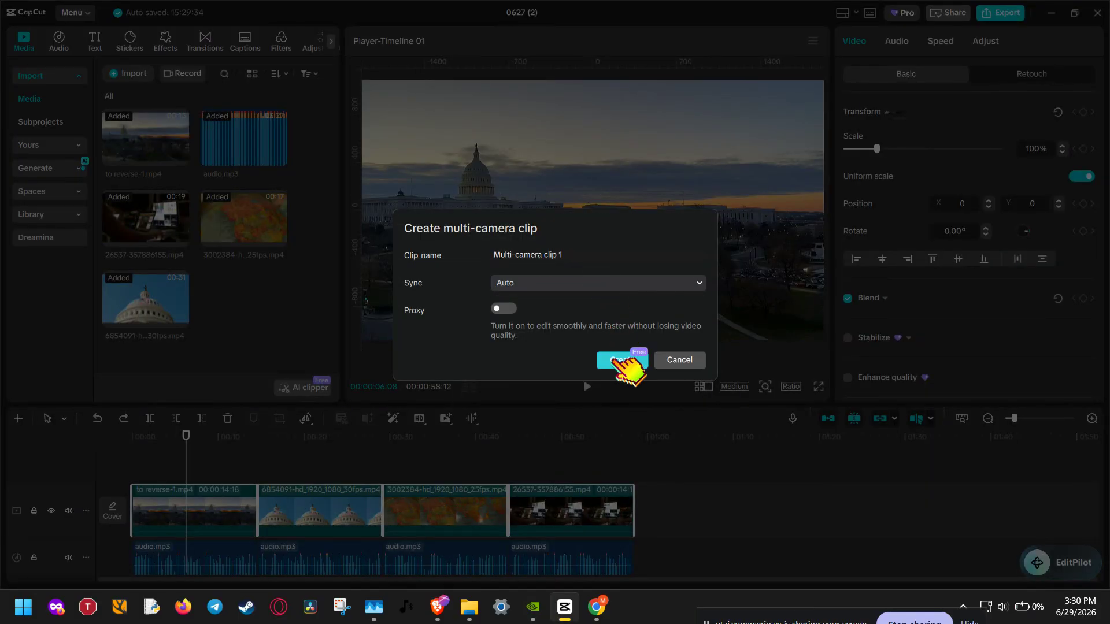
left_click(614, 358)
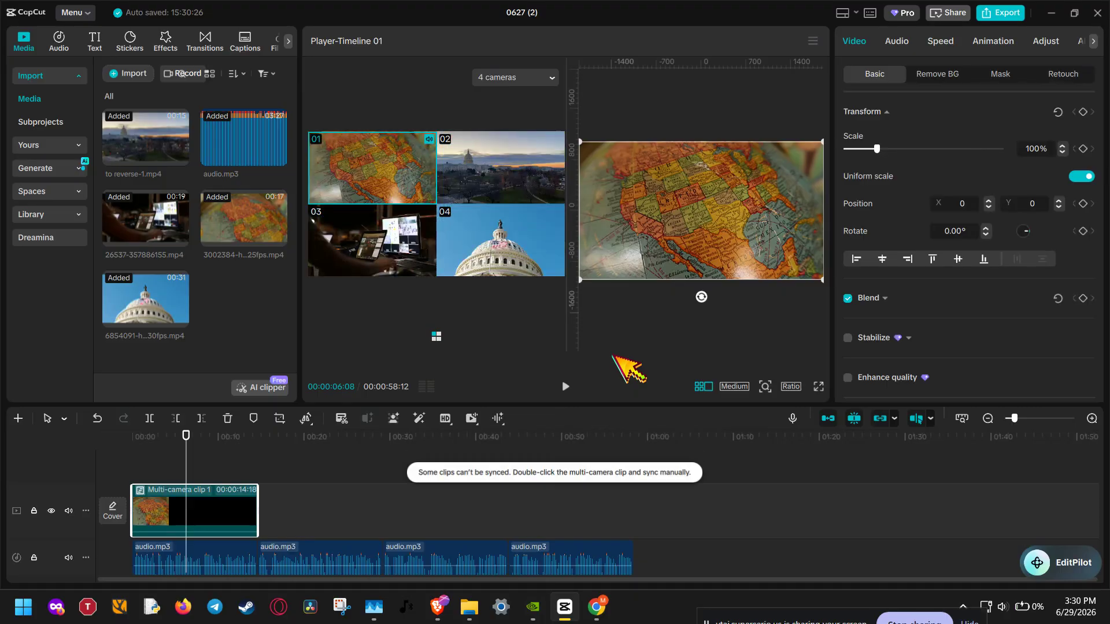
Step: Try switching the multi-camera clip to cameras 02, 03 and 04 at the playhead, and undo back to the separate clips
left_click(460, 149)
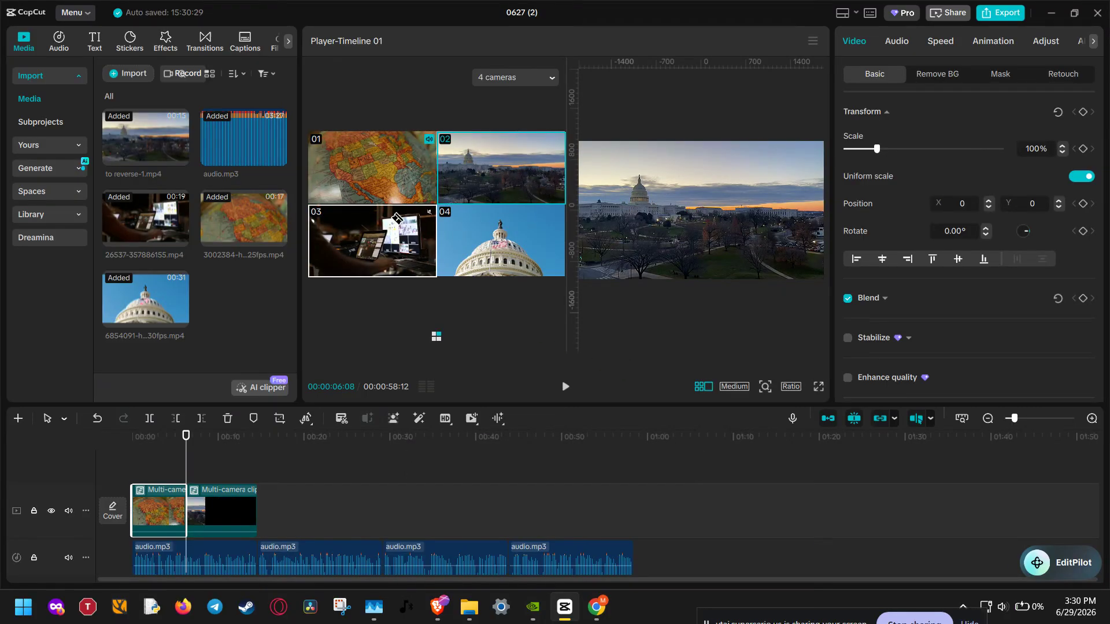
left_click(399, 227)
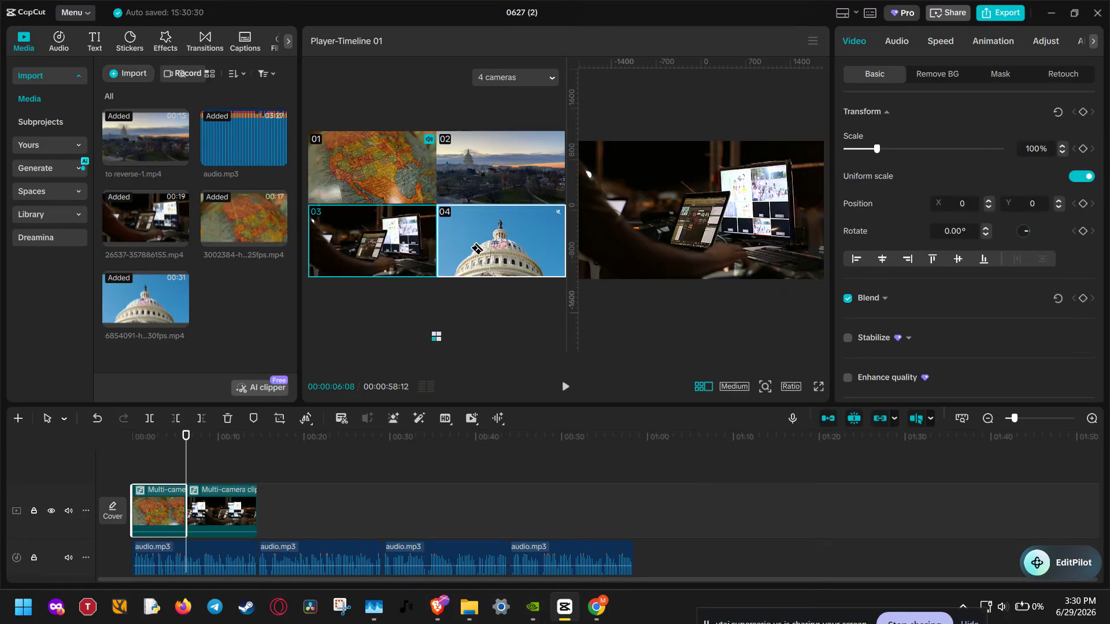
left_click(478, 249)
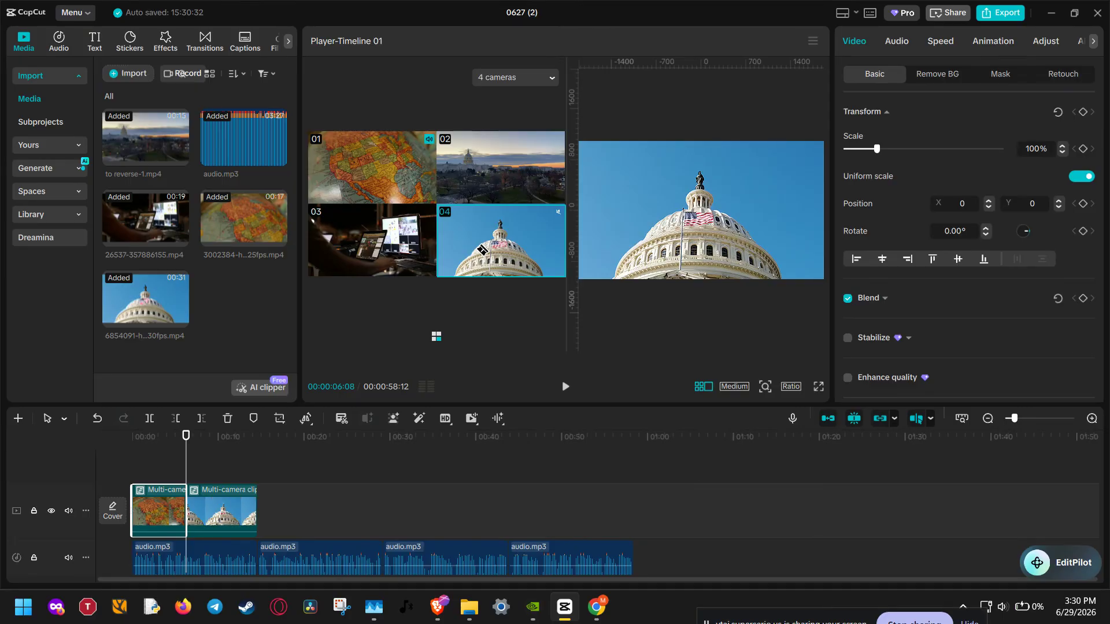
key("ctrl+z")
key("ctrl+z")
key("ctrl+z")
key("ctrl+z")
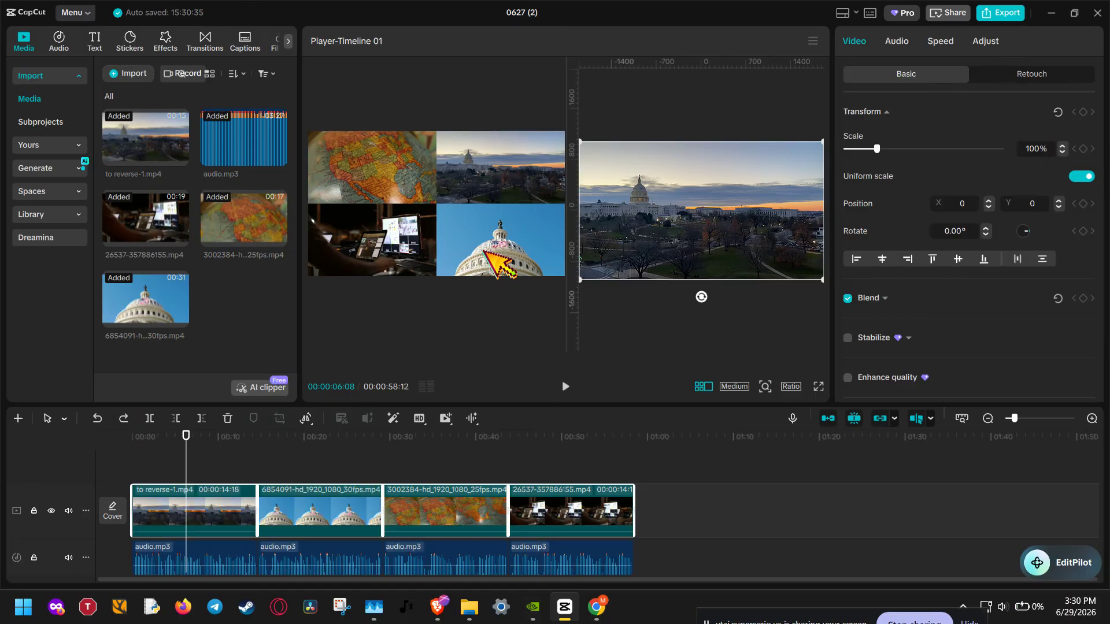
Step: Move the playhead to the start of the timeline and revert to the four separate video clips
key("ctrl+shift+z")
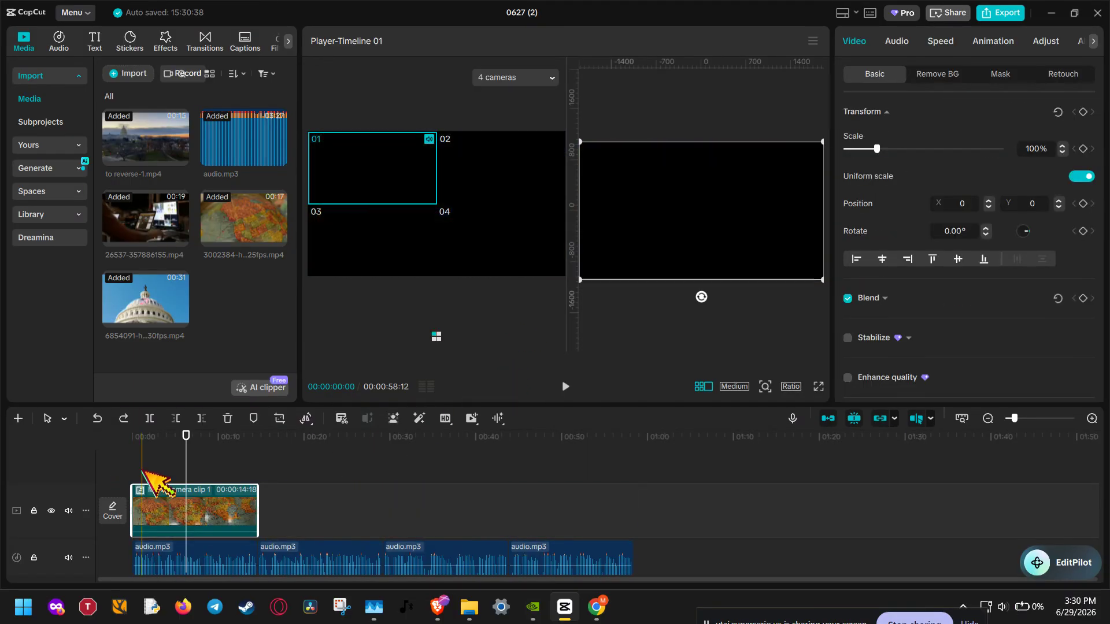
left_click_drag(186, 459, 132, 466)
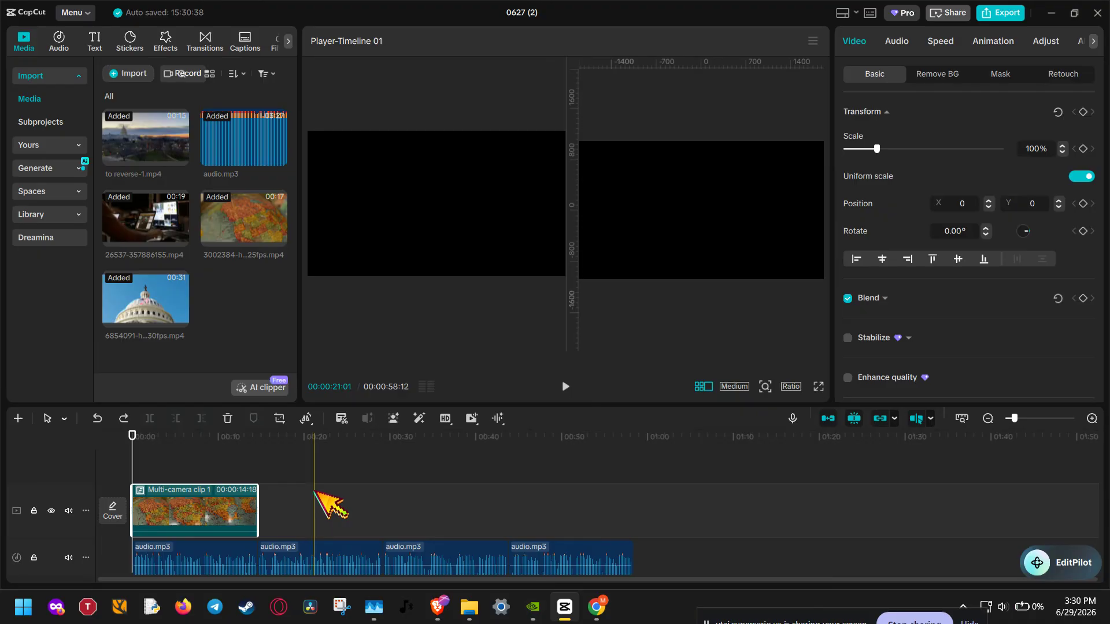
key("ctrl+z")
Step: Create a multi-camera clip from all the video and audio clips on the timeline, using Auto sync
left_click_drag(686, 509, 215, 559)
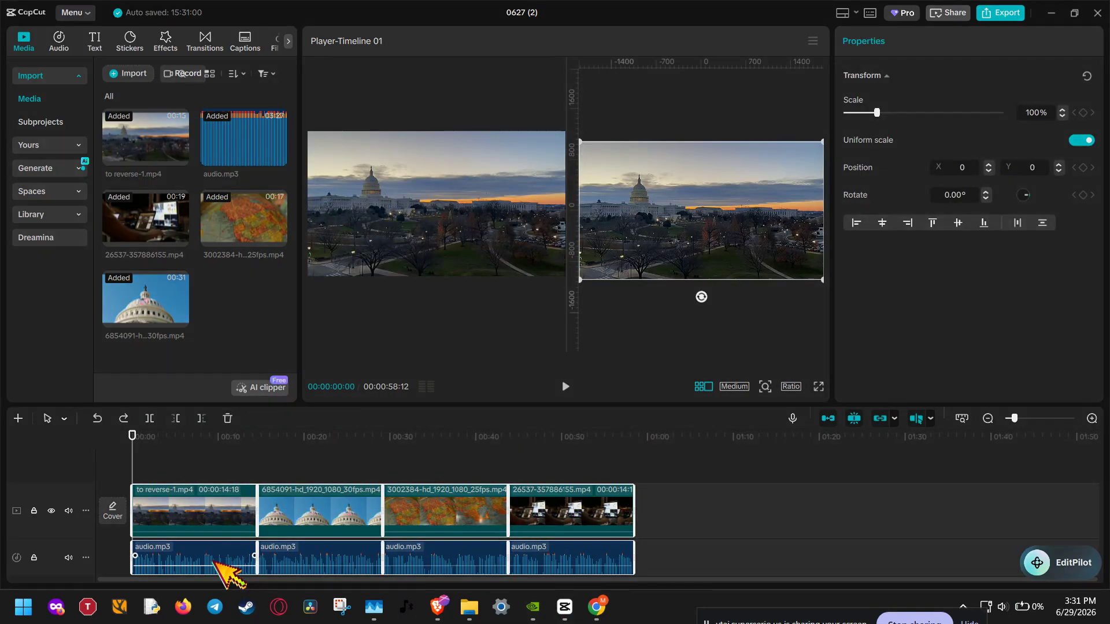
right_click(215, 559)
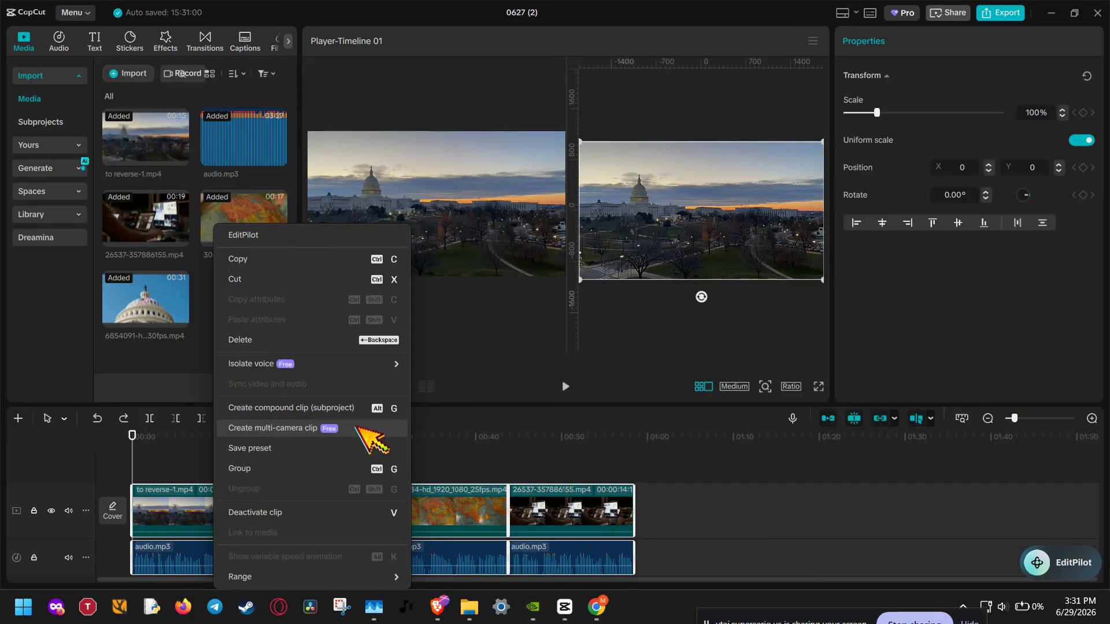
left_click(357, 428)
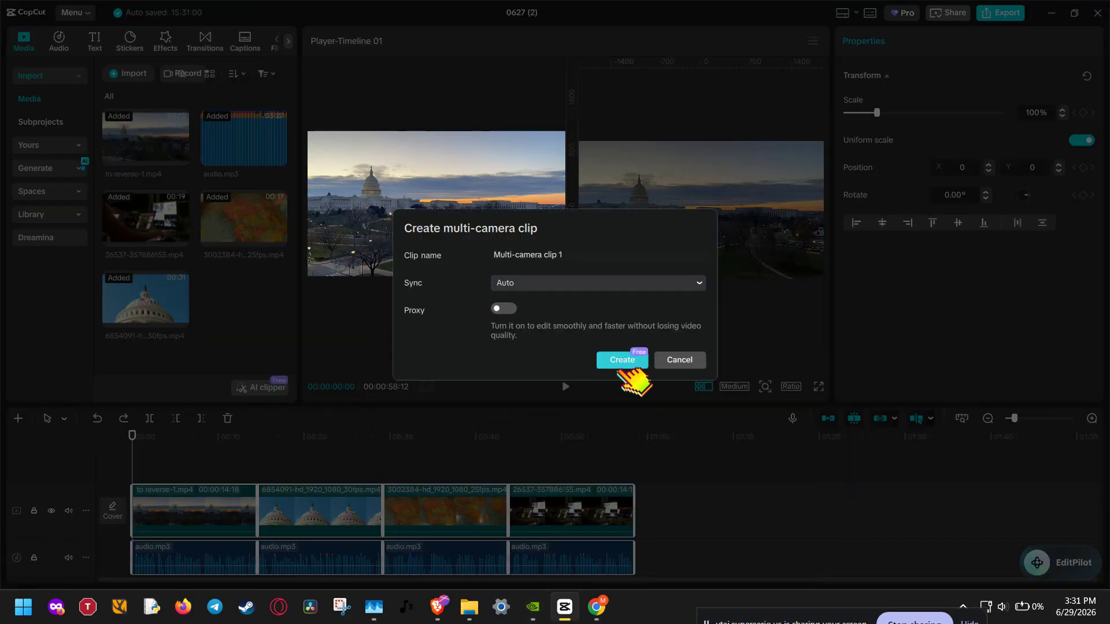
left_click(623, 361)
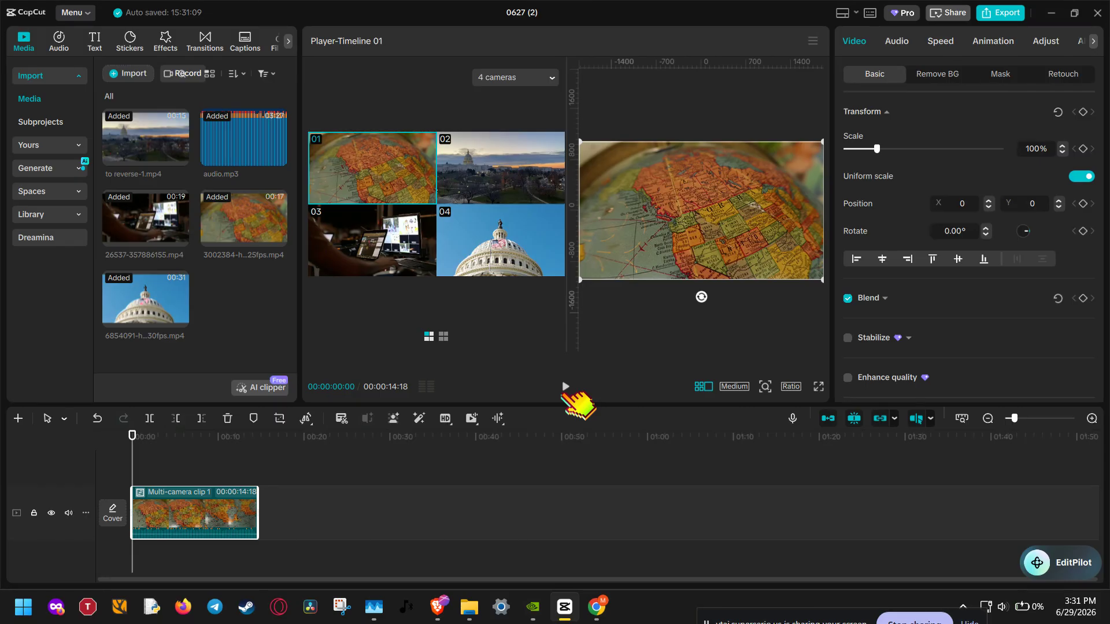
Step: Preview the beginning of the multi-camera clip briefly and mute its track
left_click(565, 387)
left_click(565, 387)
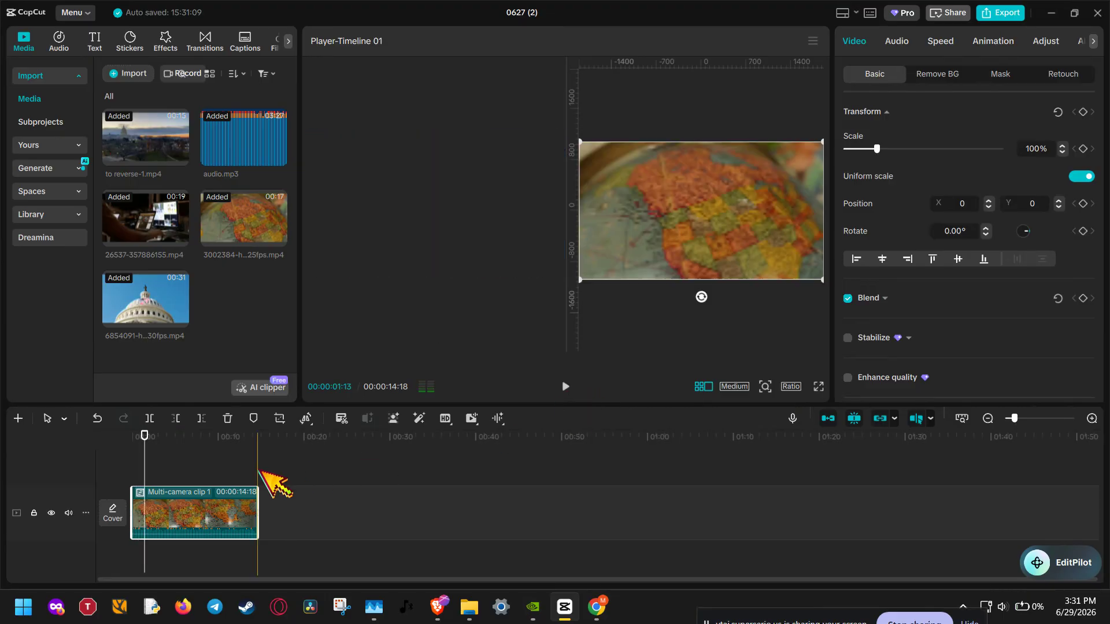
left_click(68, 512)
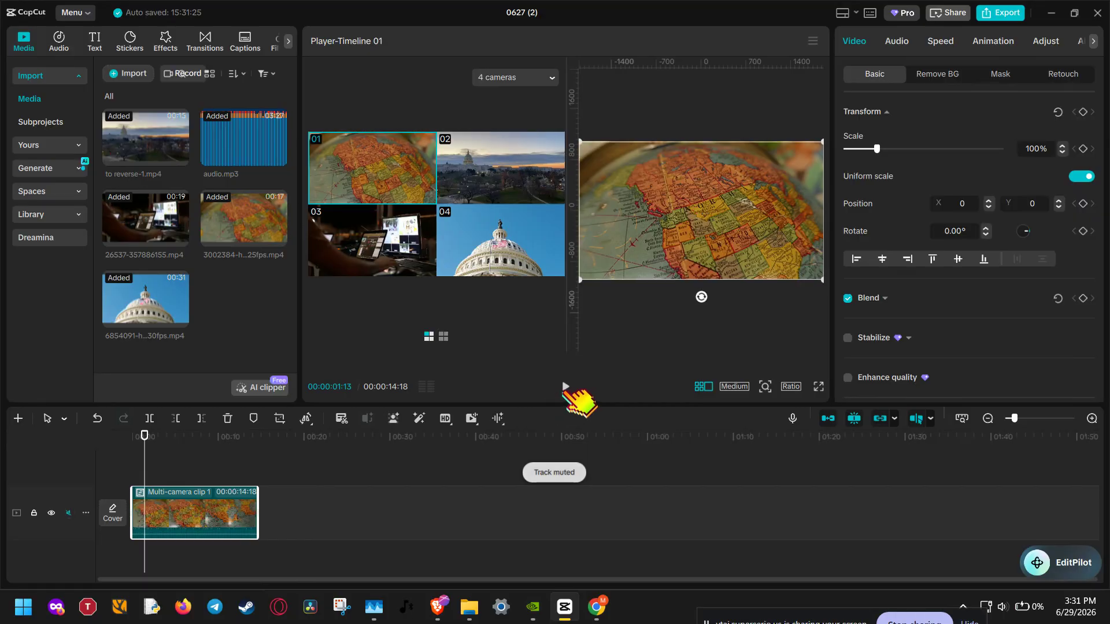
Step: Play the multi-camera clip and switch live to cameras 02, 04, 03, 01, 04, 02 and 03 in sequence until the end
left_click(566, 387)
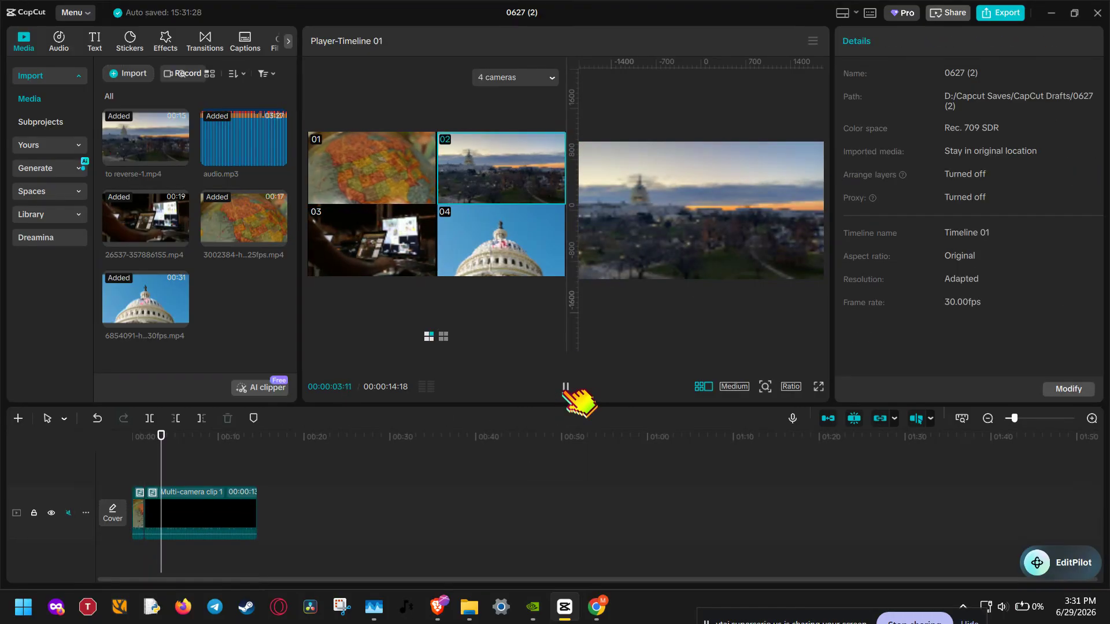
key("4")
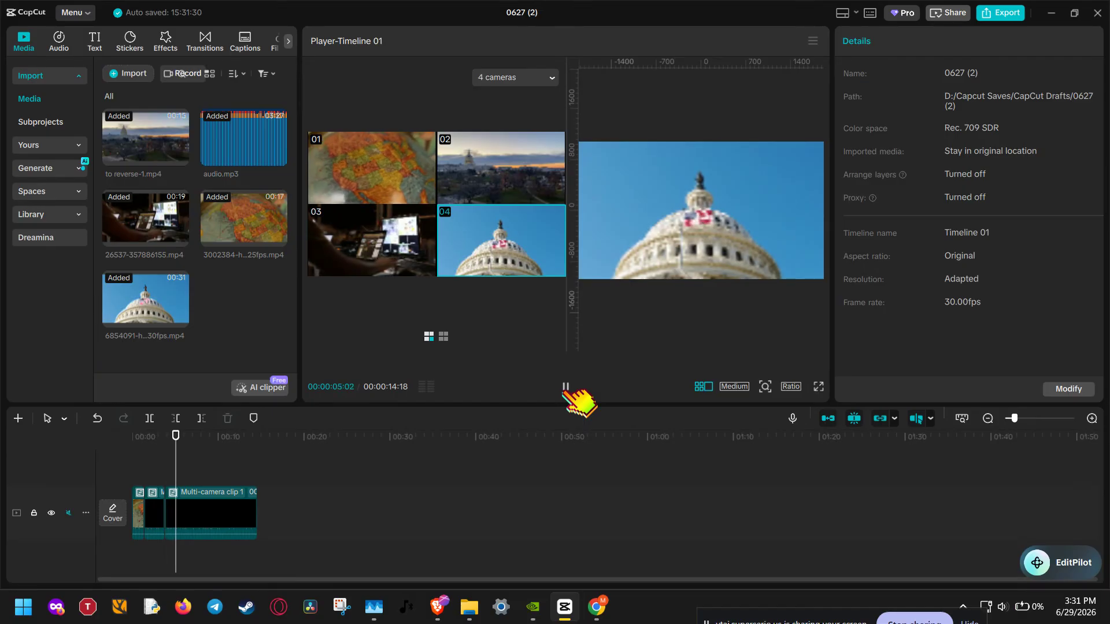
key("3")
key("1")
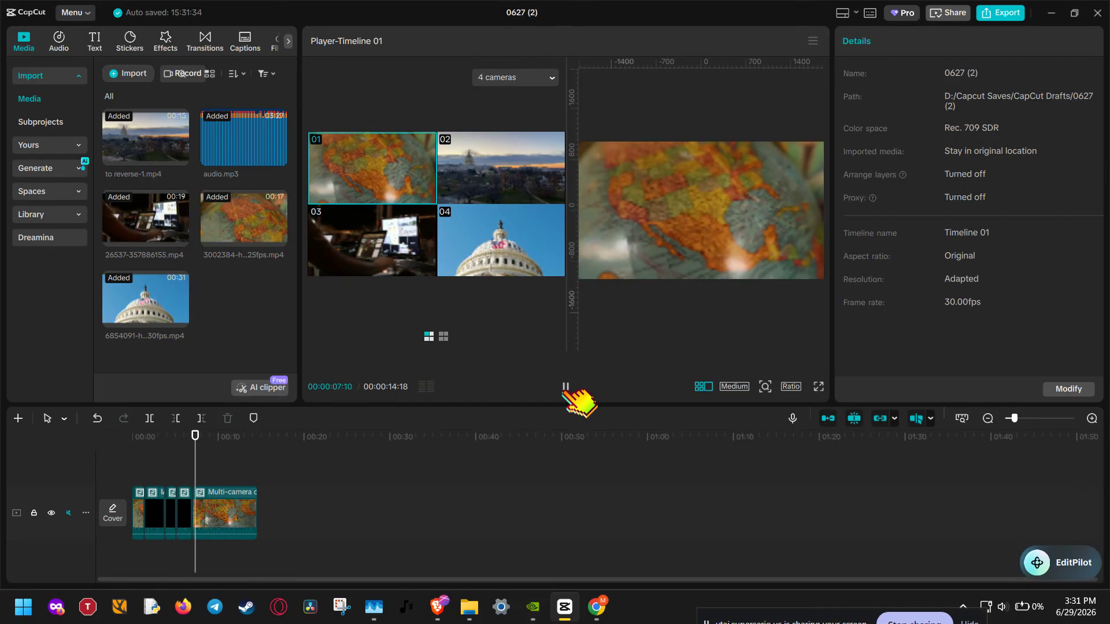
key("4")
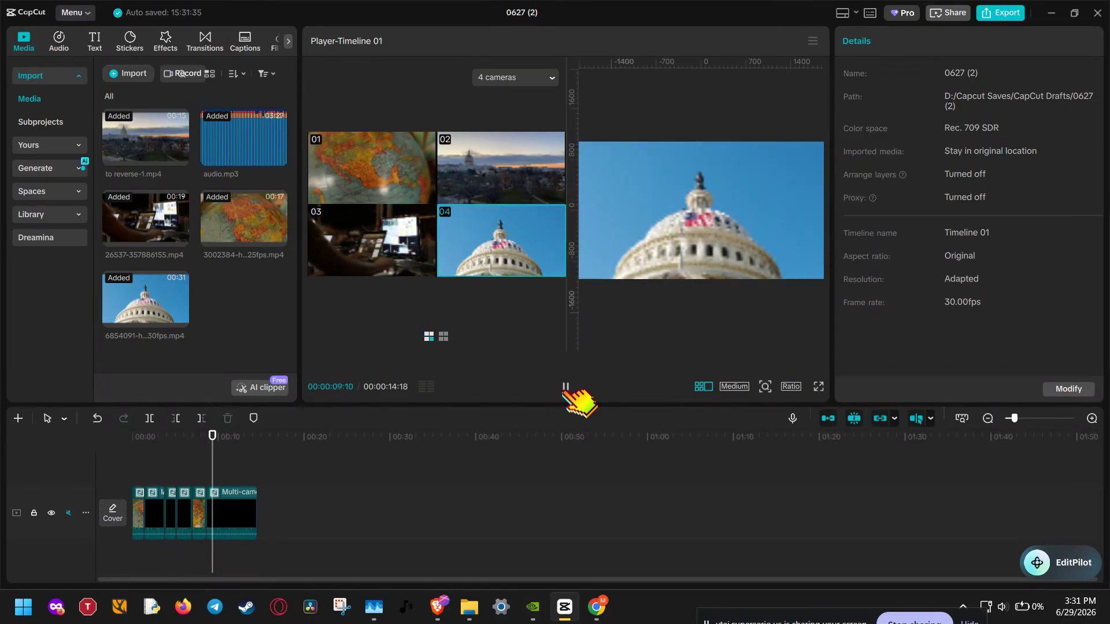
key("2")
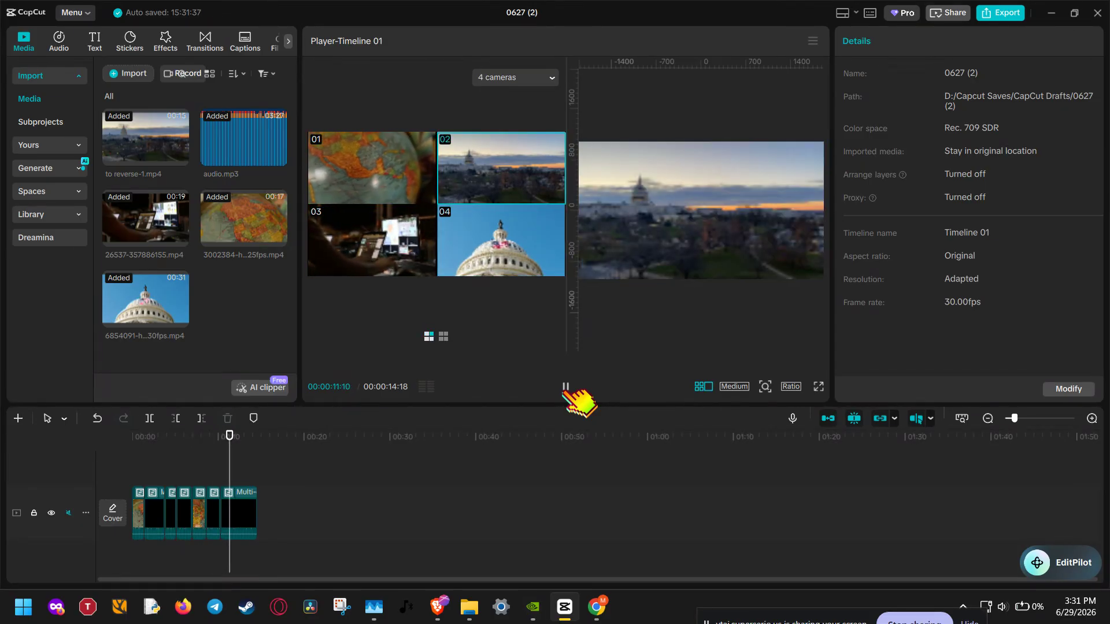
key("3")
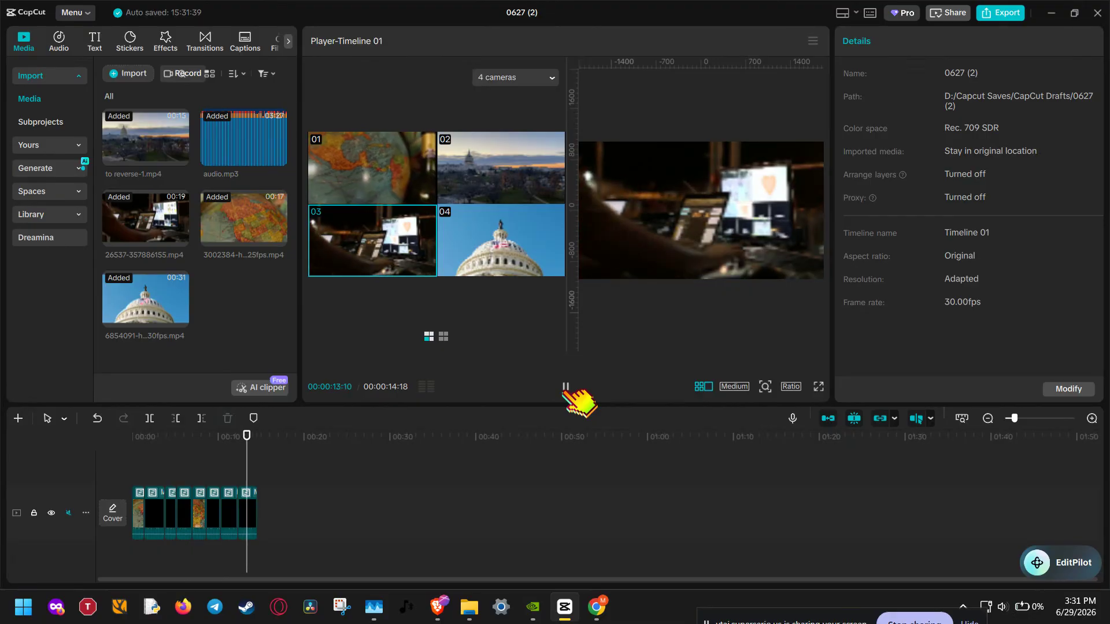
left_click(565, 388)
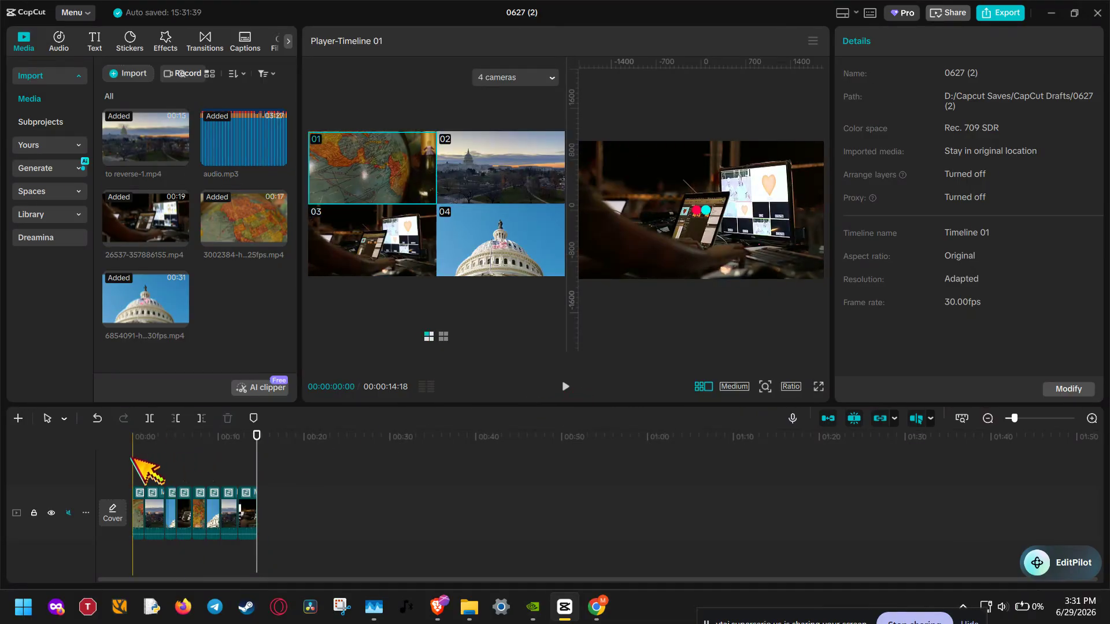
Step: Play the switched sequence from the start of the timeline and turn off the multi-camera view to watch only the final output
left_click(139, 446)
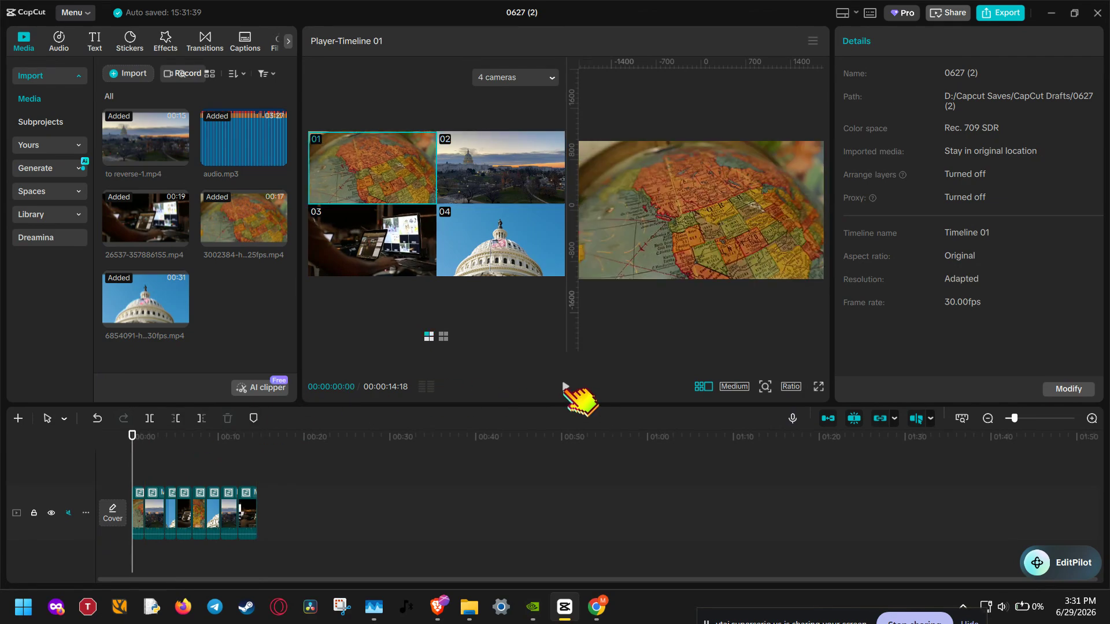
left_click(565, 387)
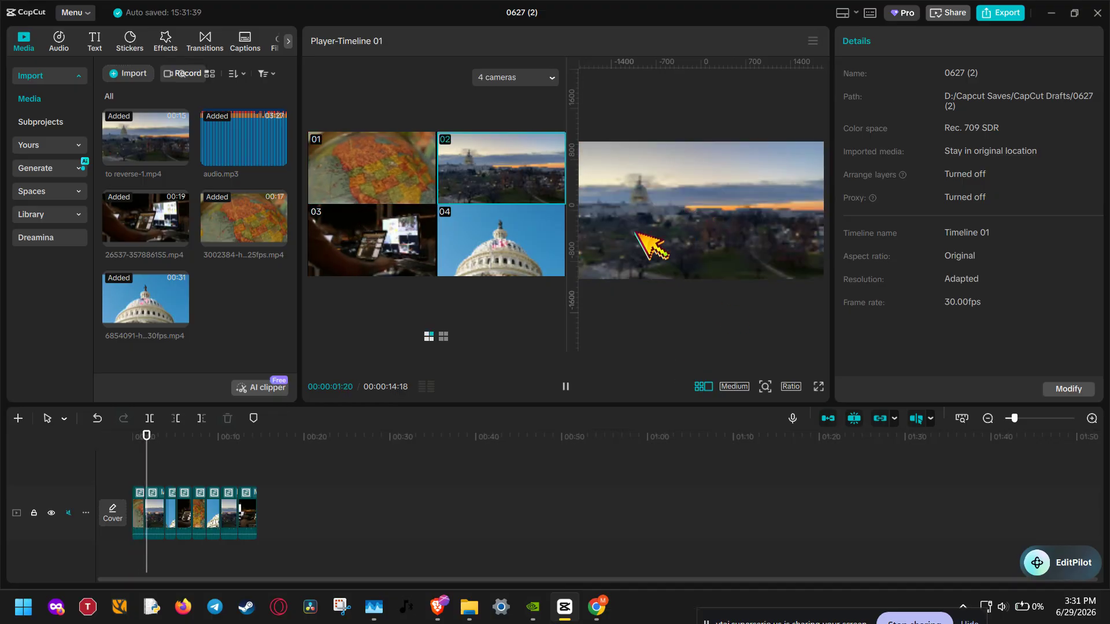
left_click(703, 387)
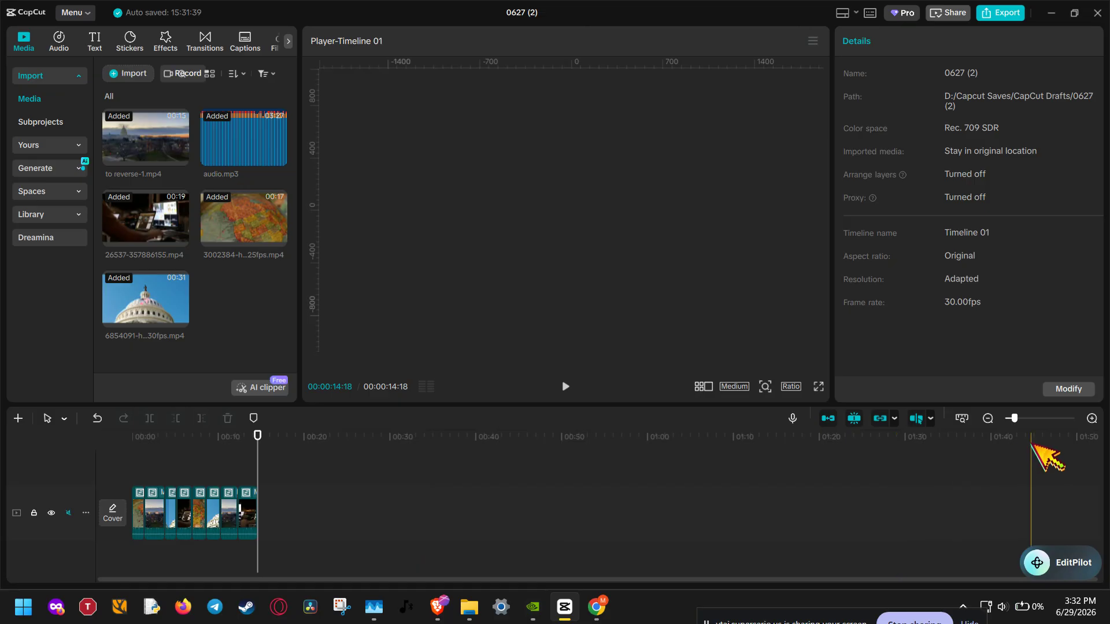
Step: Select individual camera segments on the timeline one by one, and extend the end of the second globe segment to a duration of 00:00:02:10
left_click(1091, 418)
left_click(1091, 418)
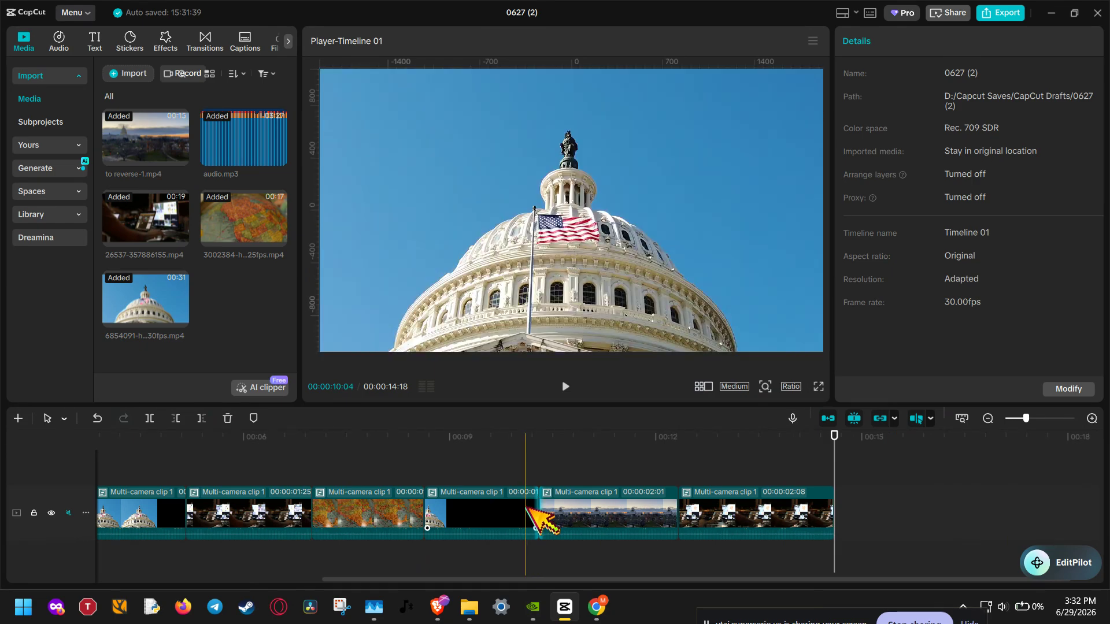
right_click(524, 509)
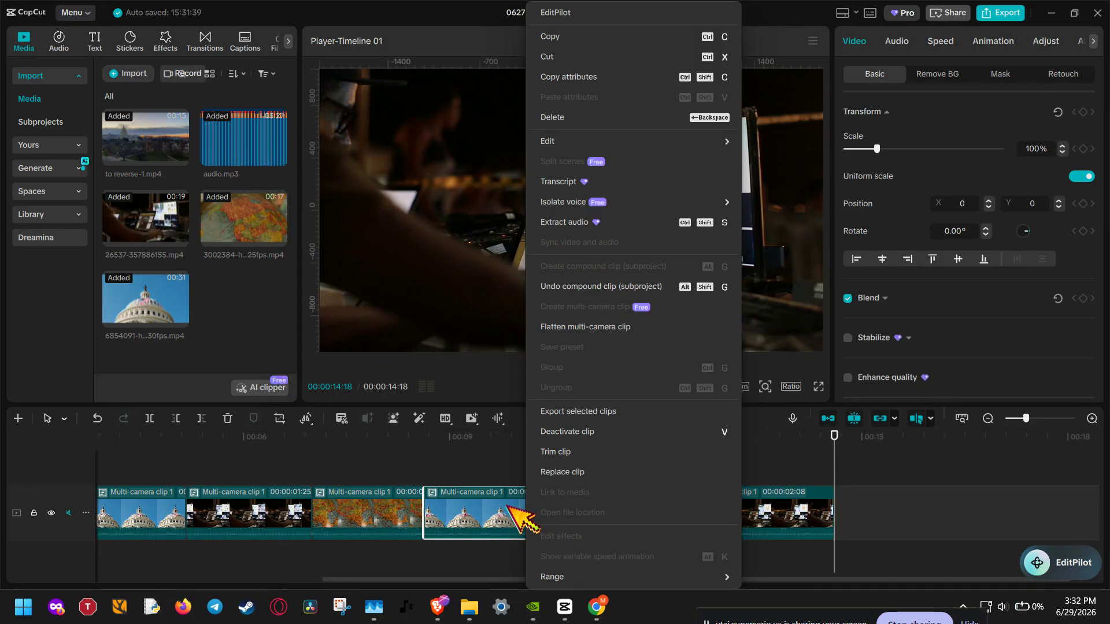
left_click(508, 507)
left_click(599, 509)
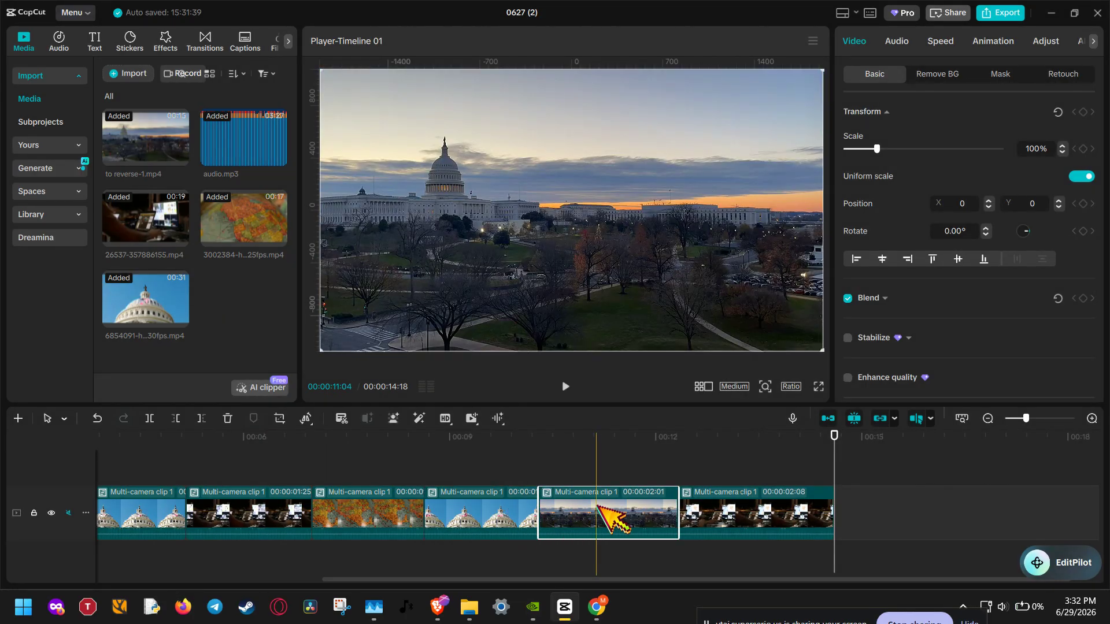
left_click(713, 508)
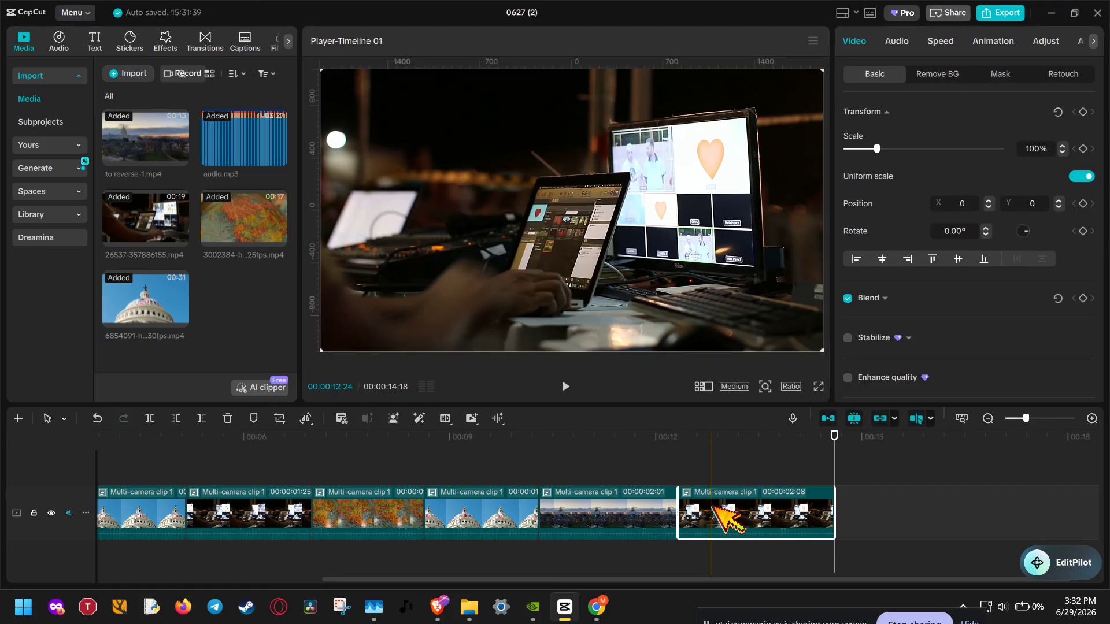
left_click(405, 510)
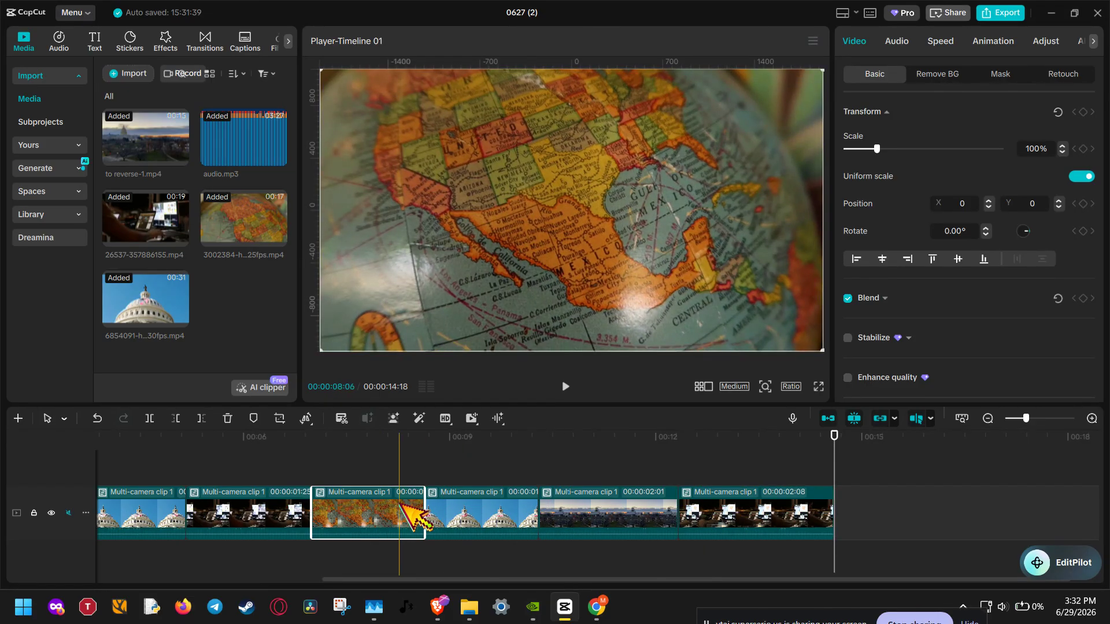
left_click_drag(426, 506, 473, 496)
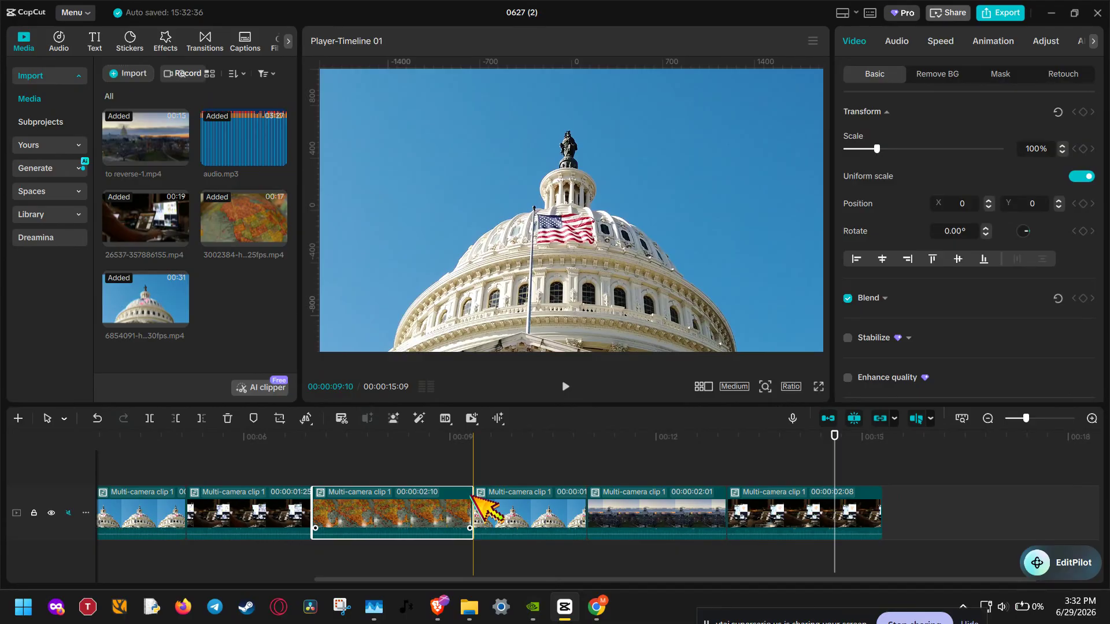